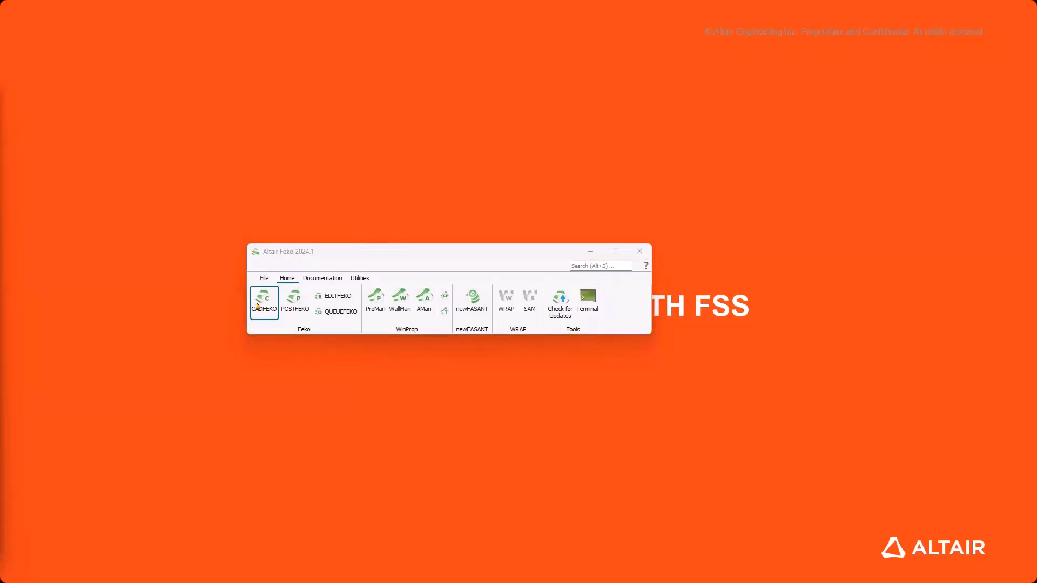
# - Start CADFEKO and open the project 01_FSS_PBC.cfx from the demo folder
pyautogui.click(258, 306)
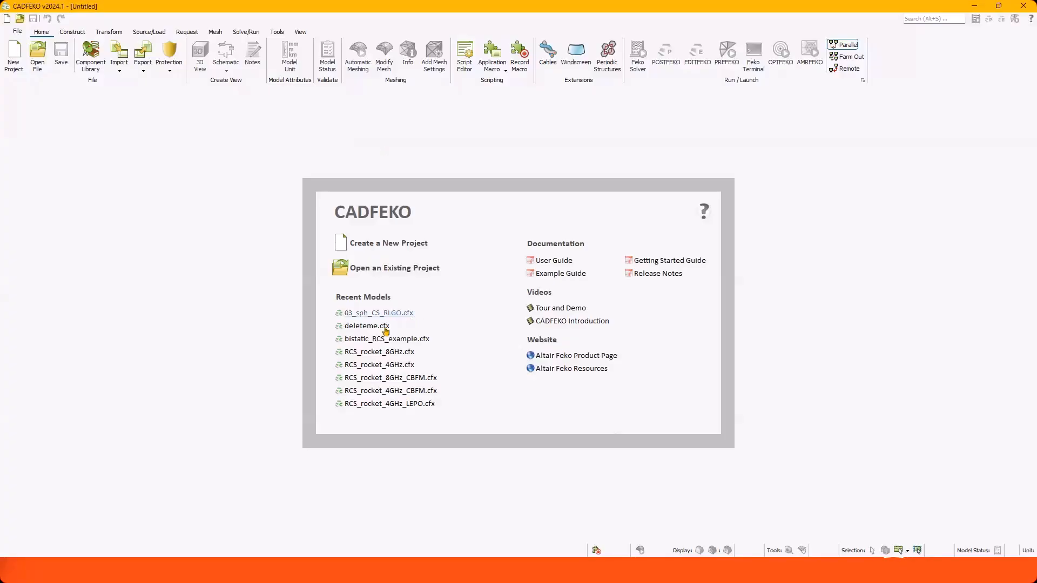
pyautogui.click(37, 56)
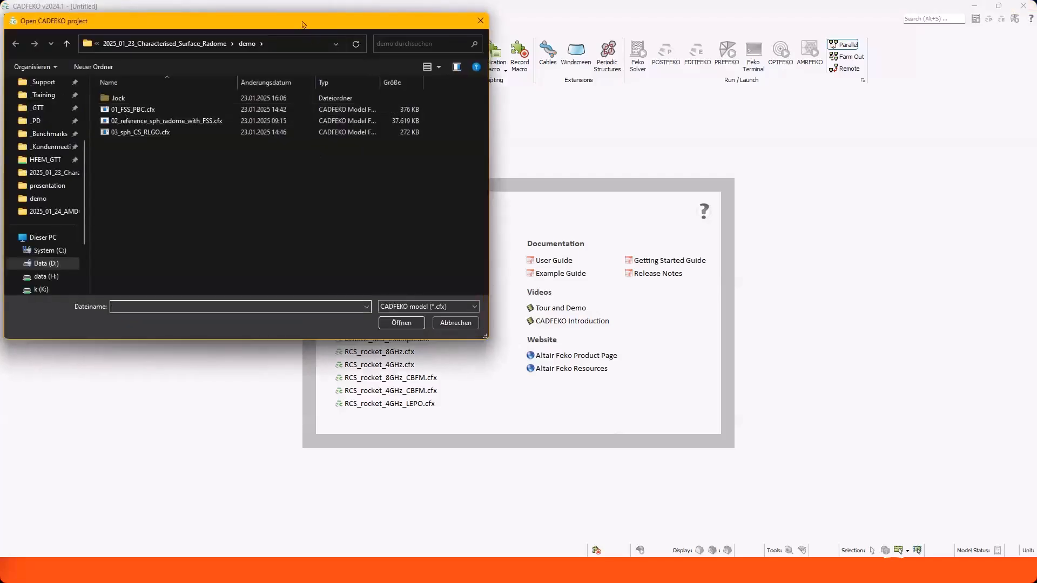
pyautogui.press('Escape')
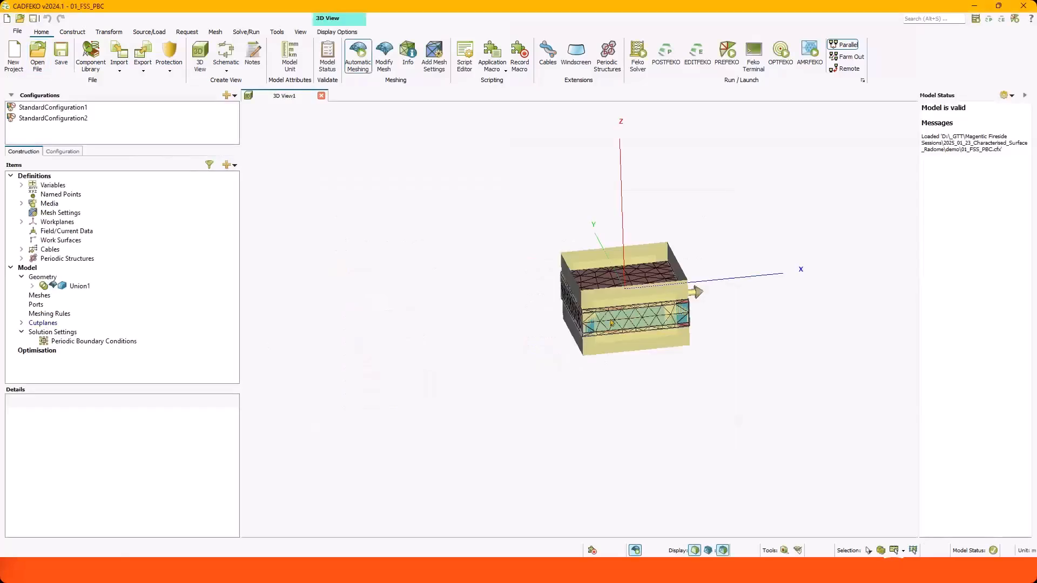
# - Lock the Z axis to vertical in the 3D view and inspect the layered unit cell up close
pyautogui.moveTo(569, 371); pyautogui.dragTo(720, 342)
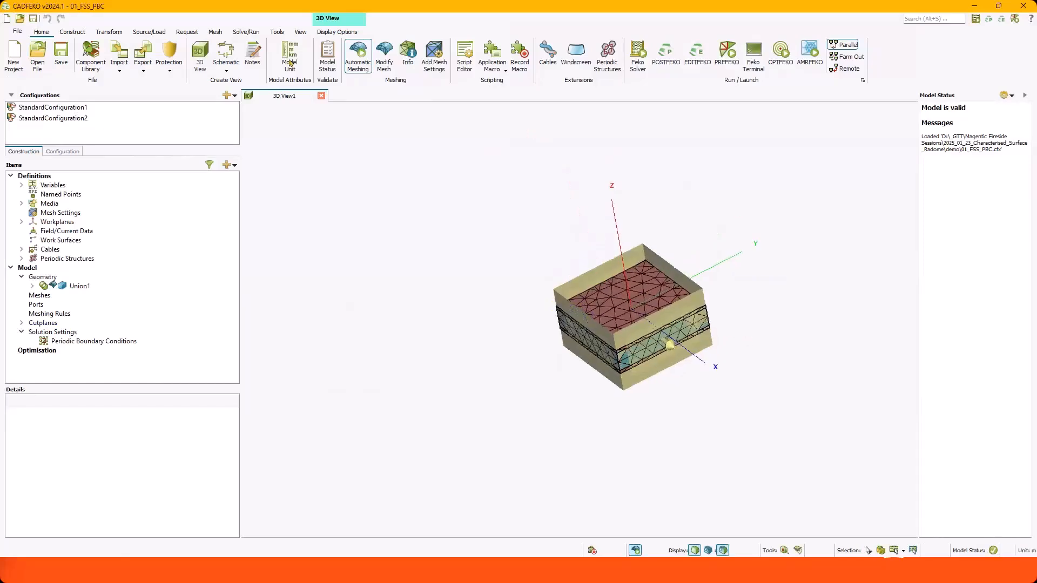
pyautogui.click(300, 33)
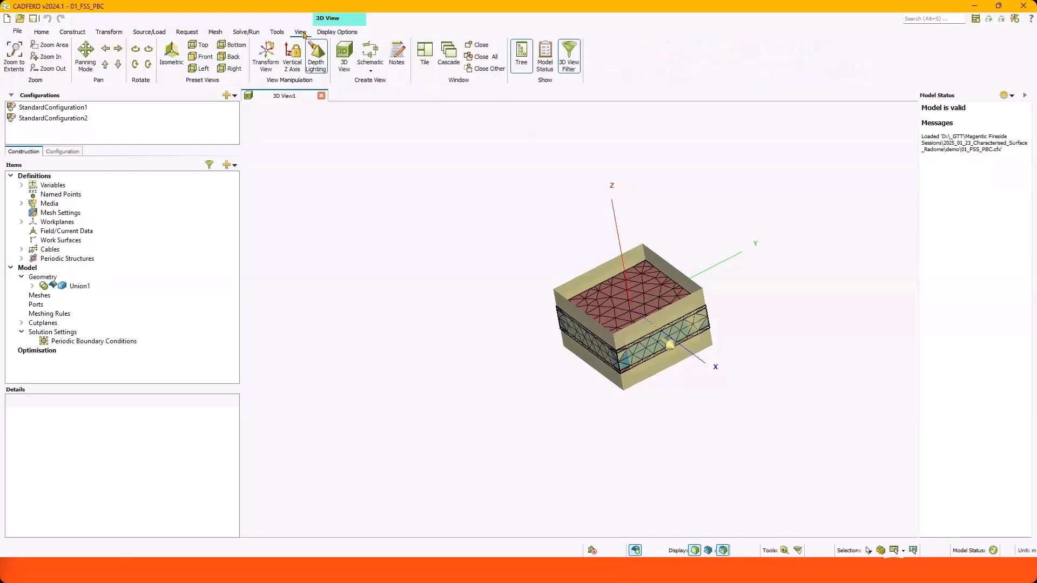
pyautogui.moveTo(771, 412)
pyautogui.mouseDown()
pyautogui.moveTo(622, 359)
pyautogui.moveTo(627, 419)
pyautogui.moveTo(635, 359)
pyautogui.moveTo(653, 335)
pyautogui.moveTo(654, 365)
pyautogui.mouseUp()
pyautogui.scroll(5, 613, 312)
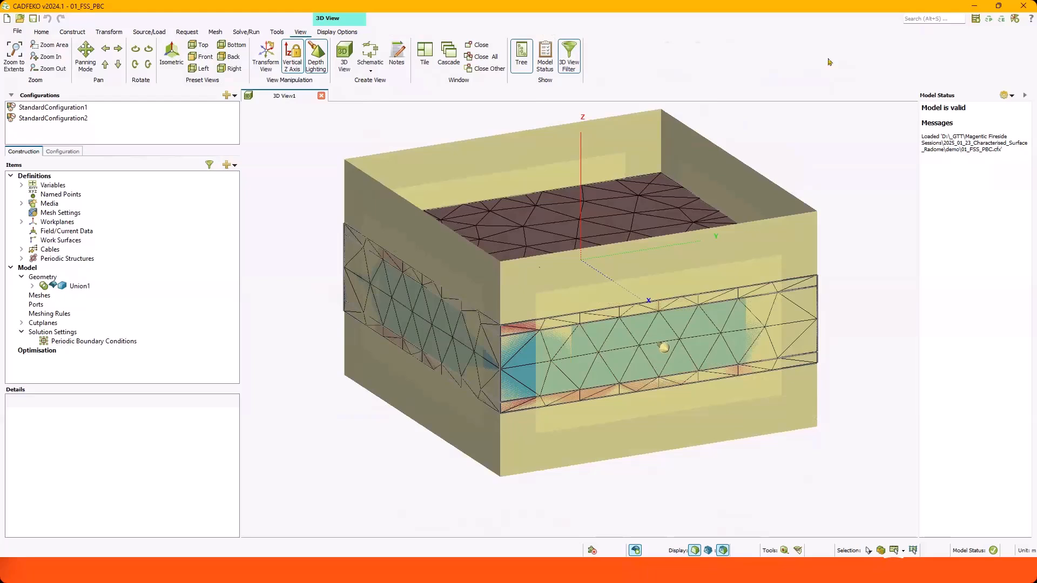
# - Open the unit cell's results in POSTFEKO and suppress errors and warnings for this session
pyautogui.click(991, 22)
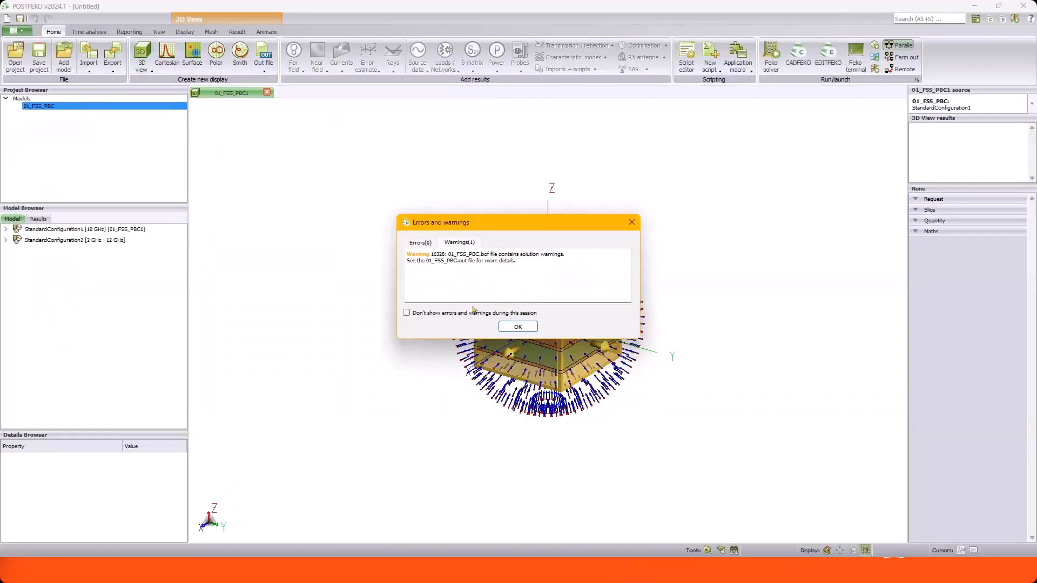
pyautogui.click(407, 312)
pyautogui.click(518, 326)
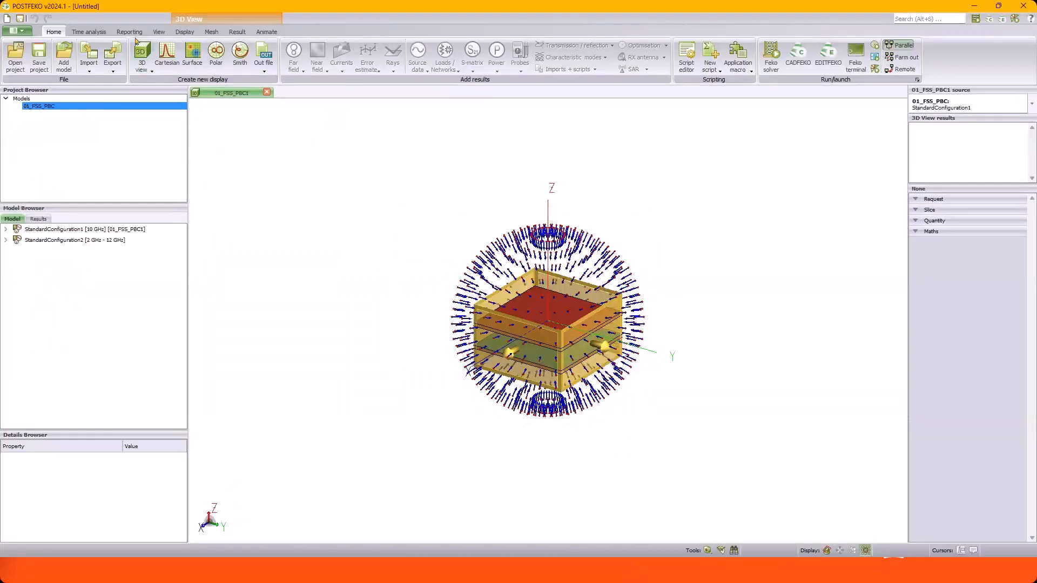
# - Plot TRCoefficients1 on a new Cartesian graph with the transmission coefficient as the quantity
pyautogui.click(167, 54)
pyautogui.click(576, 52)
pyautogui.click(580, 102)
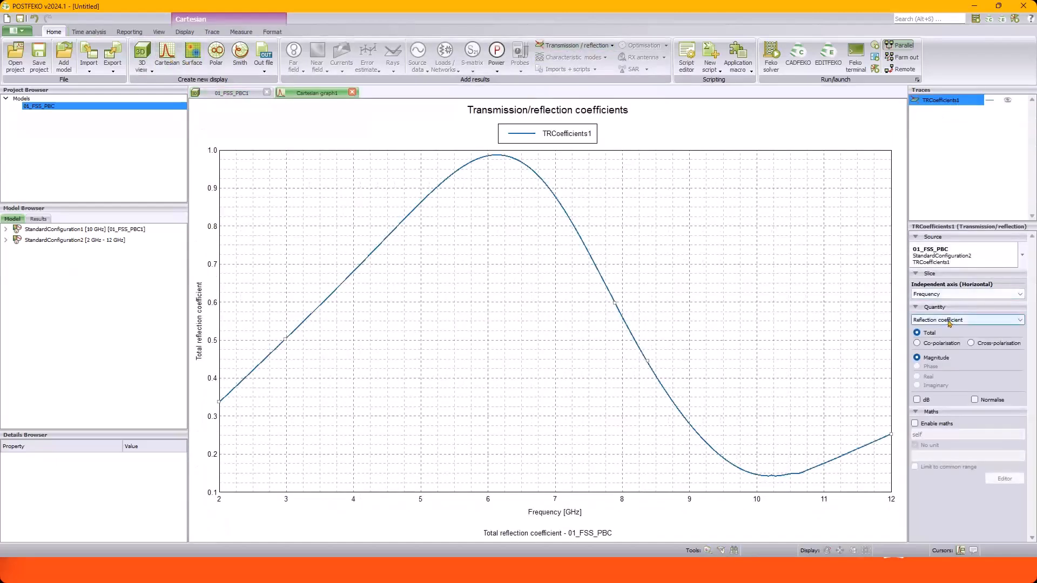
pyautogui.scroll(-1, 948, 322)
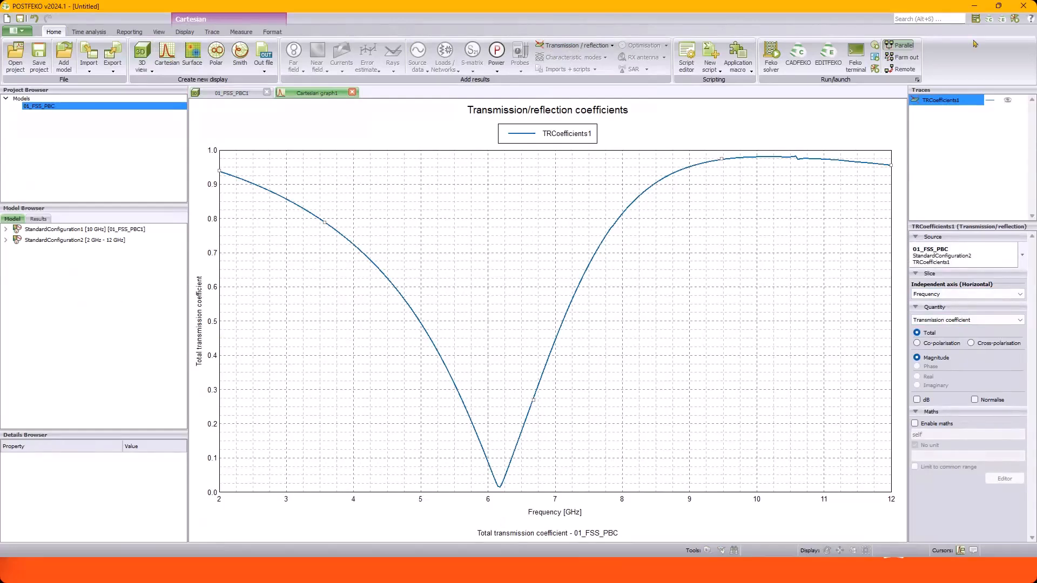
# - Switch back to CADFEKO, open the project 03_sph_CS_RLGO.cfx and view the curved radome surface from several angles
pyautogui.click(979, 6)
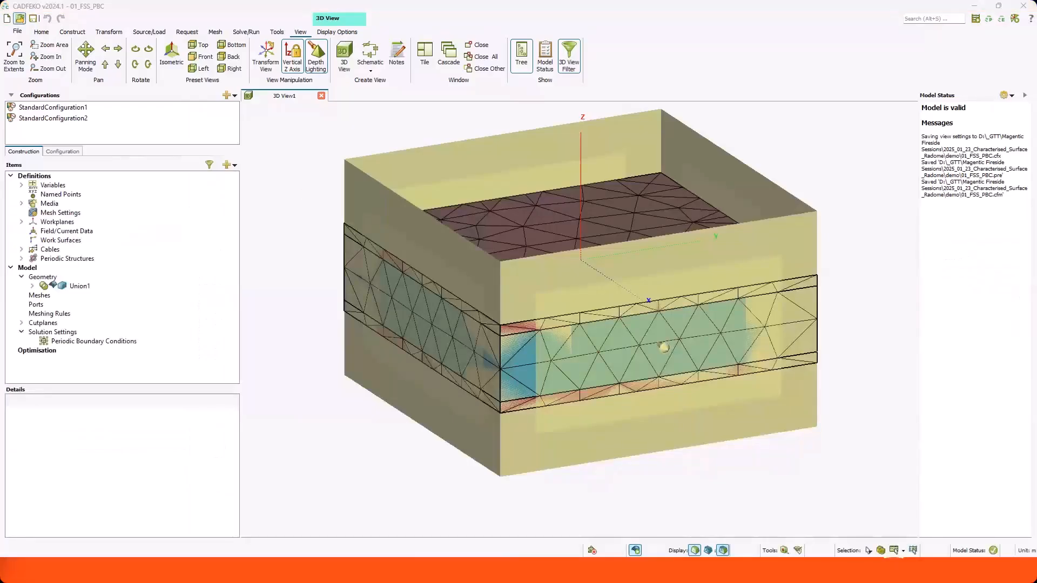
pyautogui.click(179, 233)
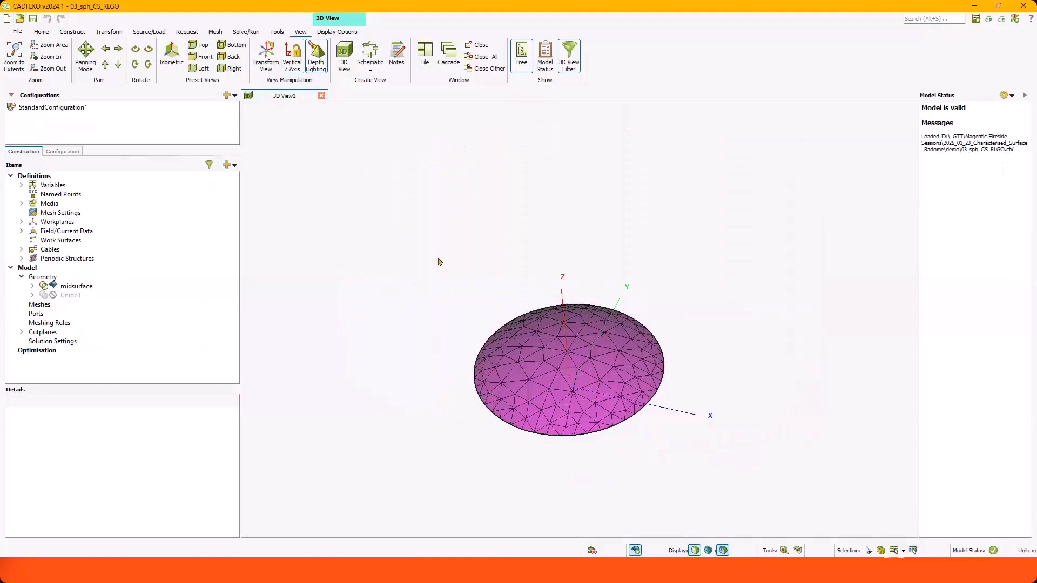
pyautogui.moveTo(439, 260); pyautogui.dragTo(644, 390)
pyautogui.scroll(4, 578, 372)
pyautogui.moveTo(538, 440); pyautogui.dragTo(557, 407)
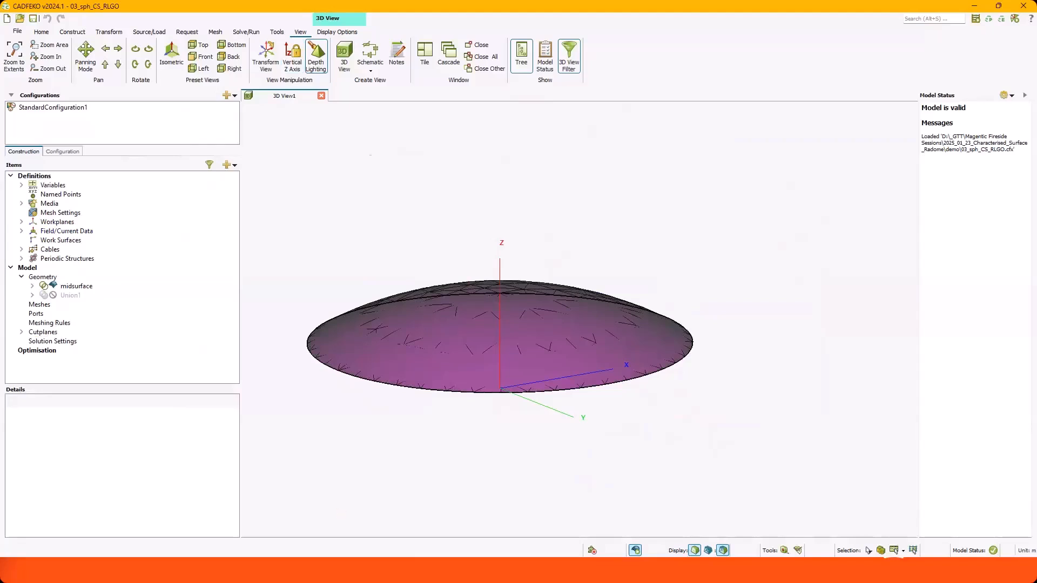
pyautogui.moveTo(737, 452); pyautogui.dragTo(494, 259)
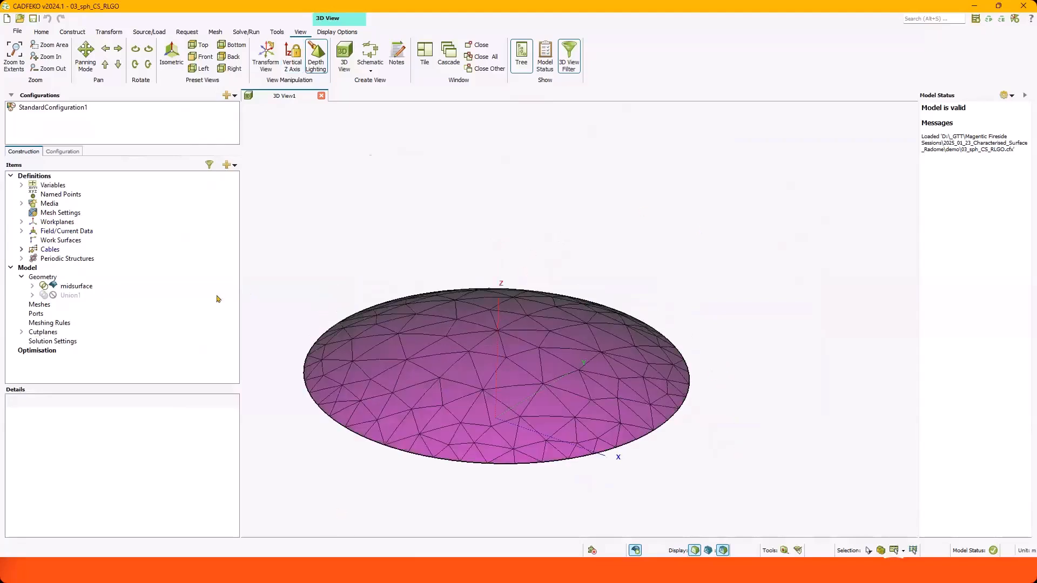
# - Open the properties of Face1 on the midsurface part to check its assigned medium
pyautogui.click(64, 287)
pyautogui.click(11, 422)
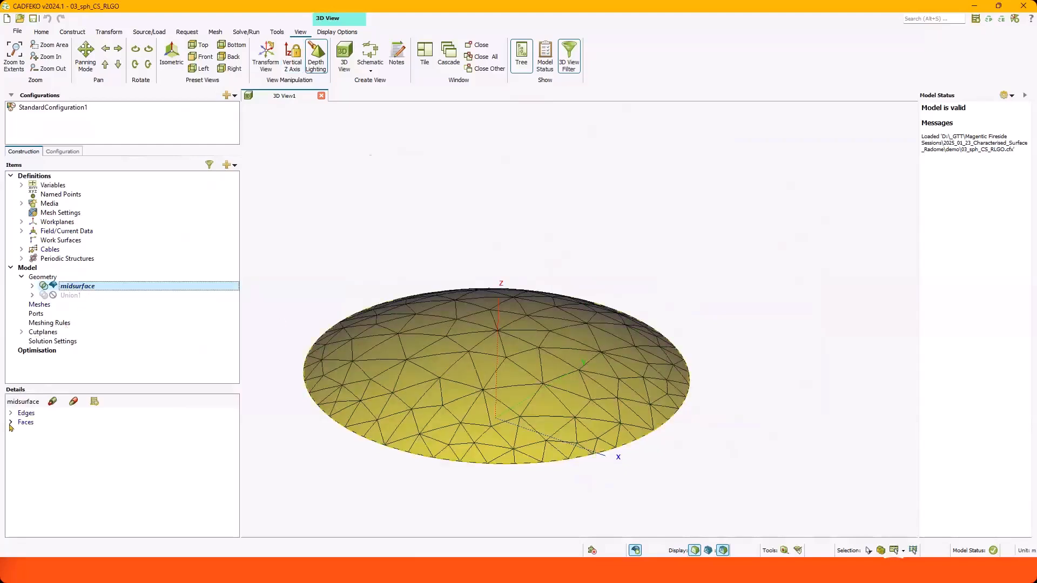
pyautogui.doubleClick(49, 431)
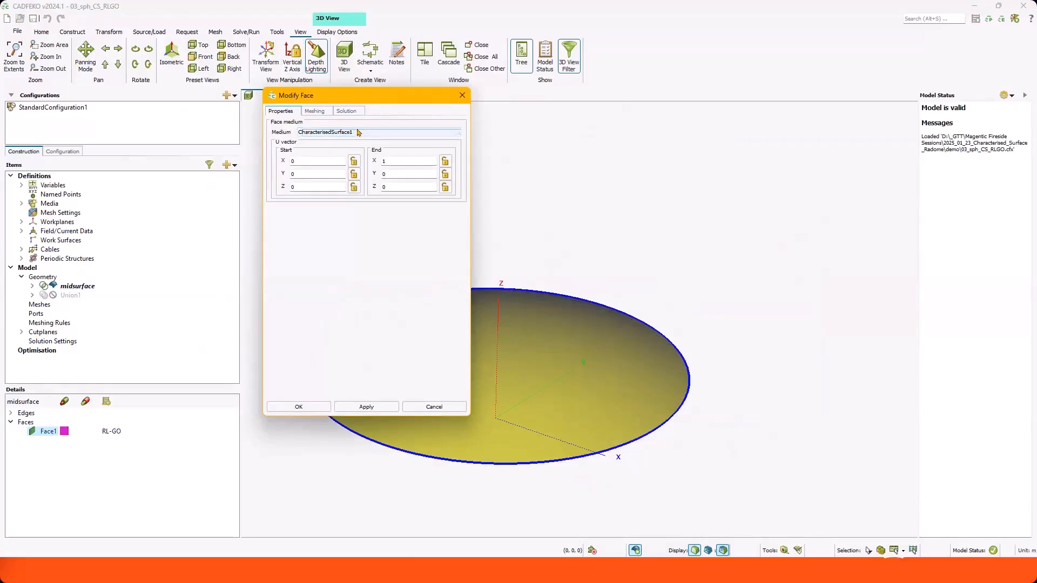
# - Check which coefficient file the CharacterisedSurface1 medium uses and close its definition without changes
pyautogui.click(23, 203)
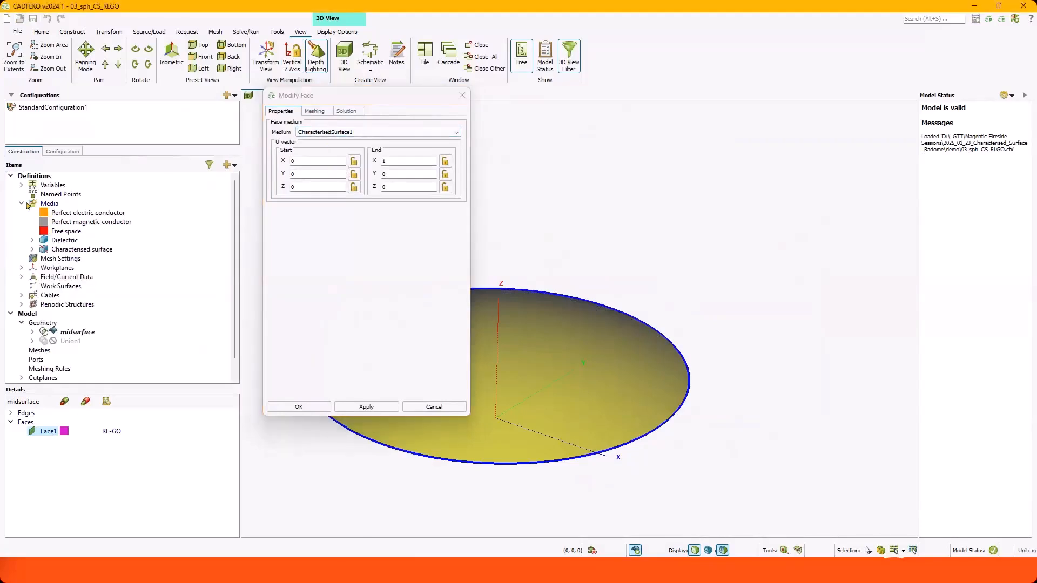
pyautogui.click(33, 249)
pyautogui.doubleClick(107, 259)
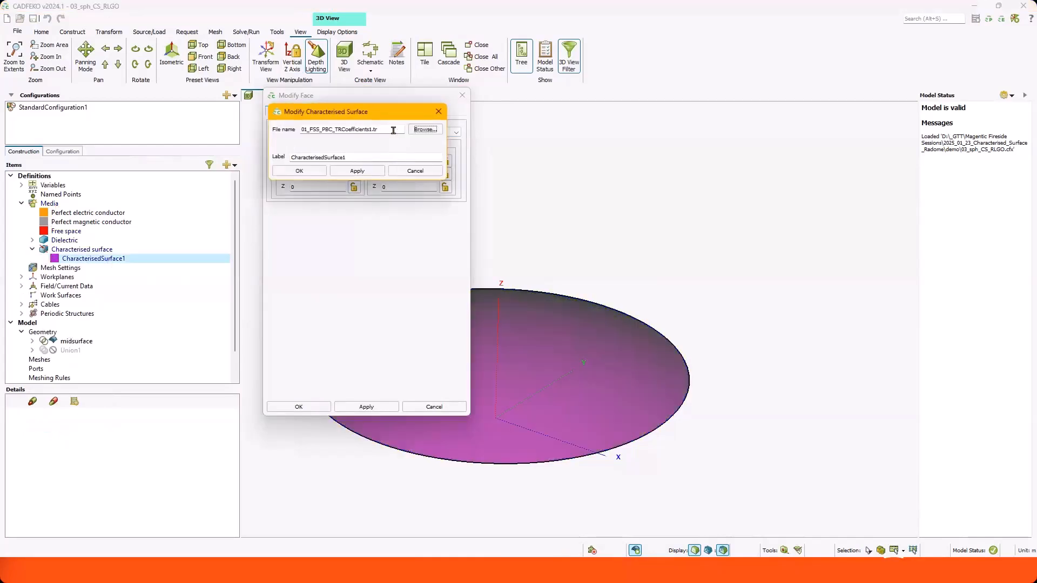
pyautogui.moveTo(390, 130); pyautogui.dragTo(219, 134)
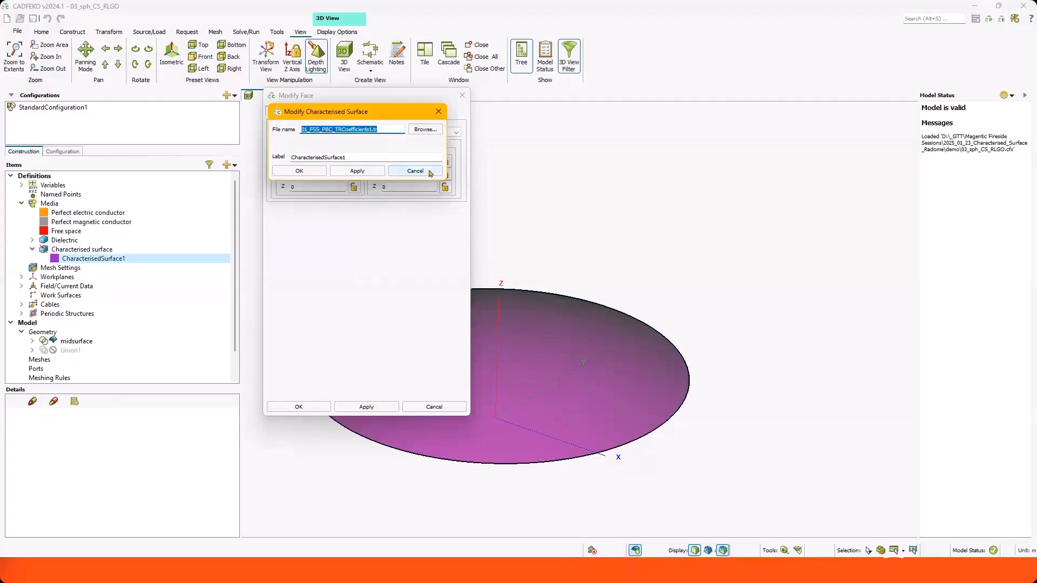
pyautogui.click(415, 171)
# - Try U vector end points of (1, 1, 0) and (0, 1, 0) for the face and discard the changes
pyautogui.moveTo(402, 93); pyautogui.dragTo(824, 122)
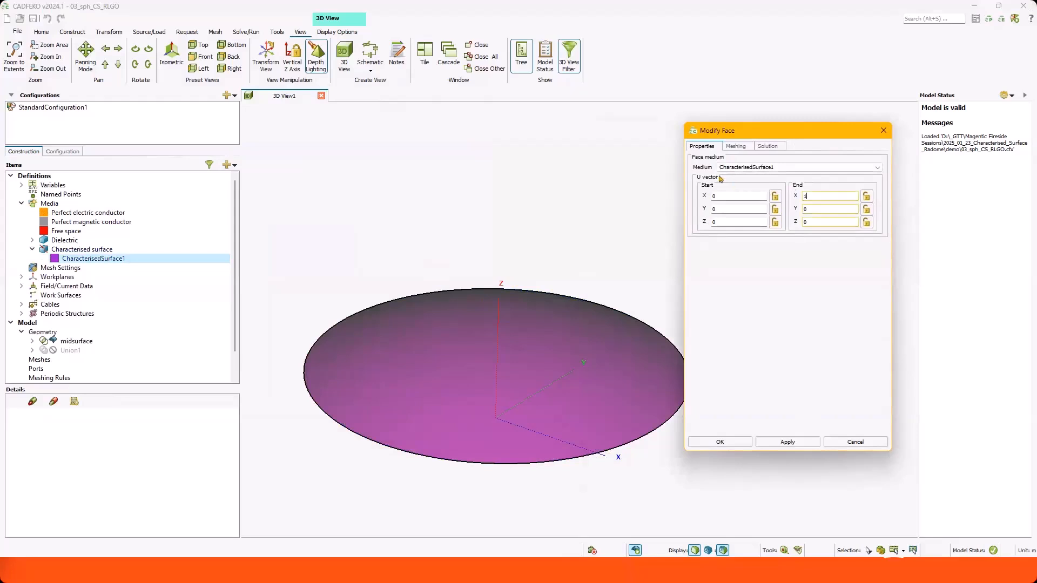
pyautogui.moveTo(558, 220); pyautogui.dragTo(537, 232)
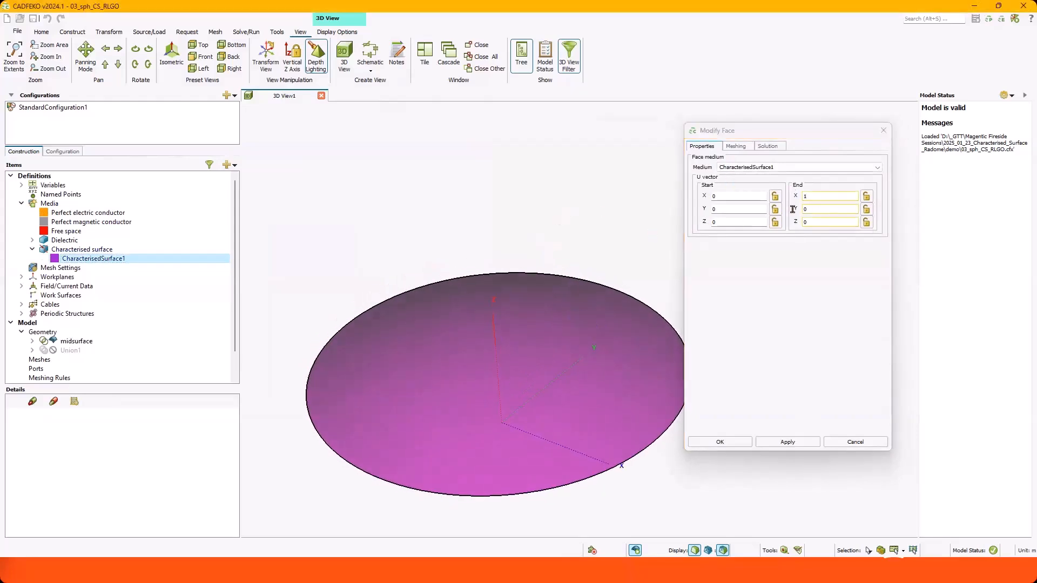
pyautogui.moveTo(833, 210); pyautogui.dragTo(789, 209)
pyautogui.write('1')
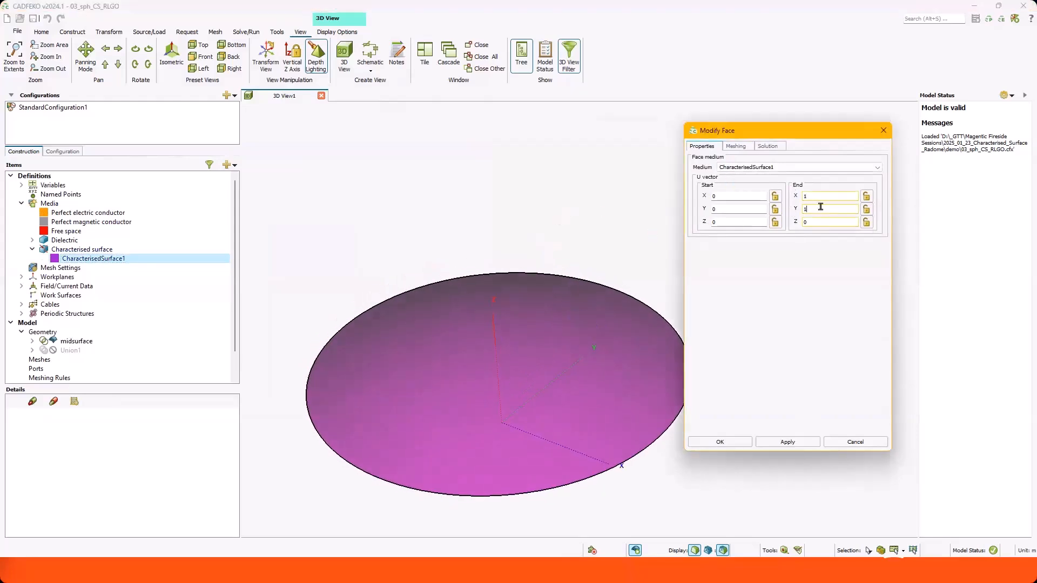
pyautogui.moveTo(580, 279); pyautogui.dragTo(536, 361)
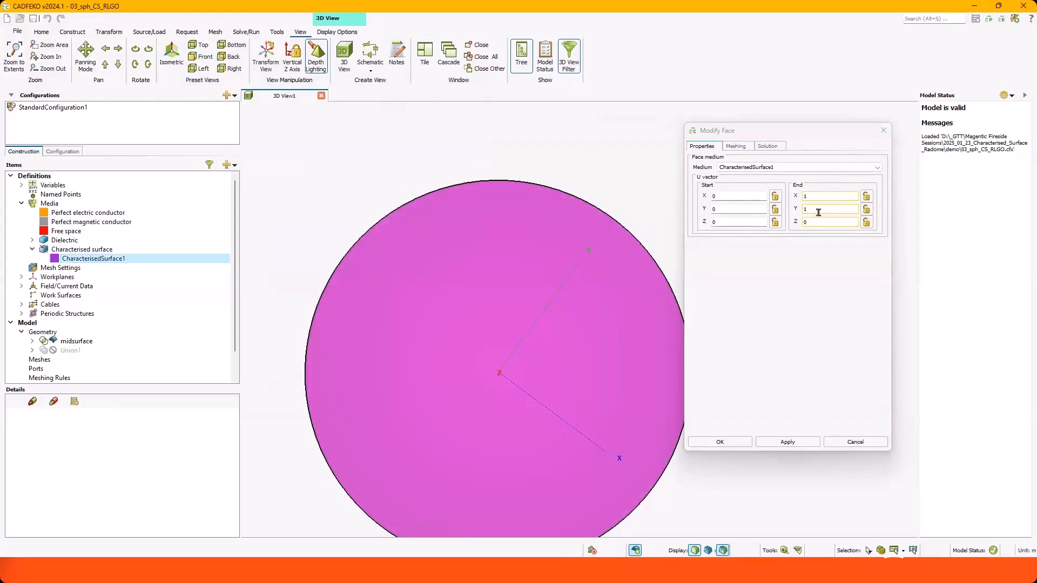
pyautogui.moveTo(817, 209); pyautogui.dragTo(784, 211)
pyautogui.write('0')
pyautogui.write('0')
pyautogui.write('1')
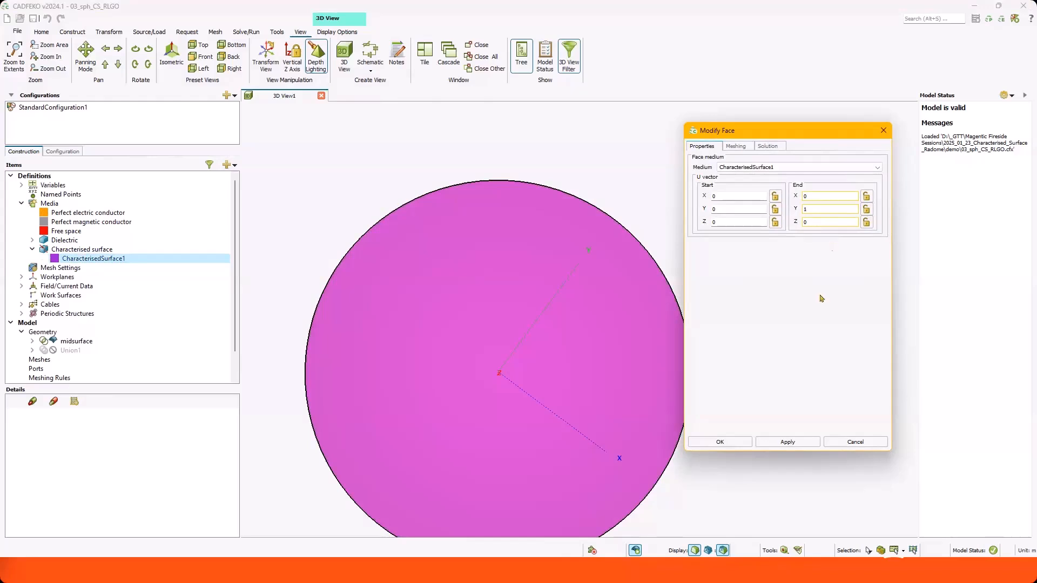
pyautogui.click(841, 444)
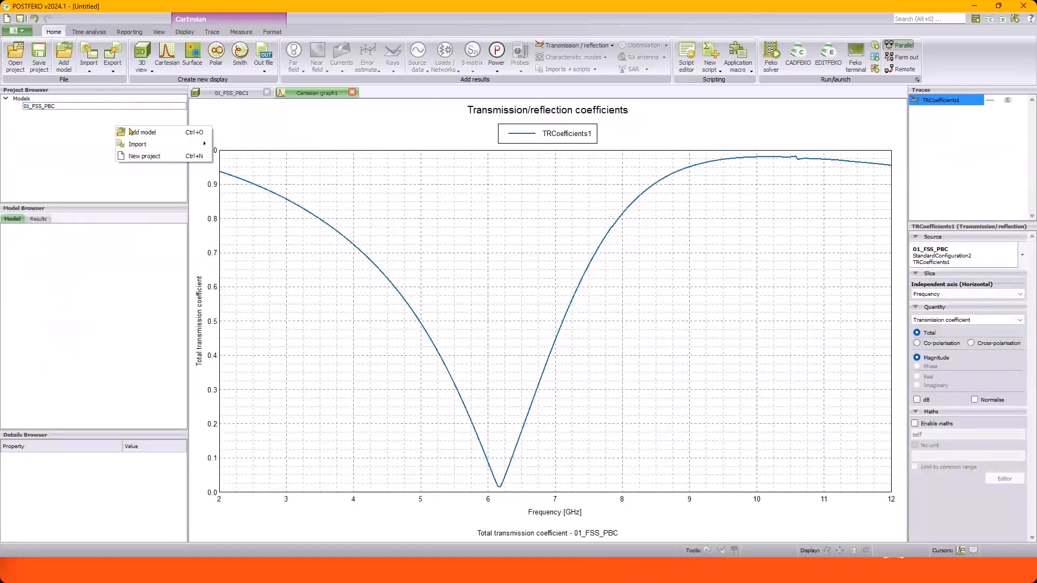
# - Switch to POSTFEKO, add the model 02_reference_sph_radome_with_FSS.fek and inspect the layers at the radome's edge
pyautogui.click(148, 132)
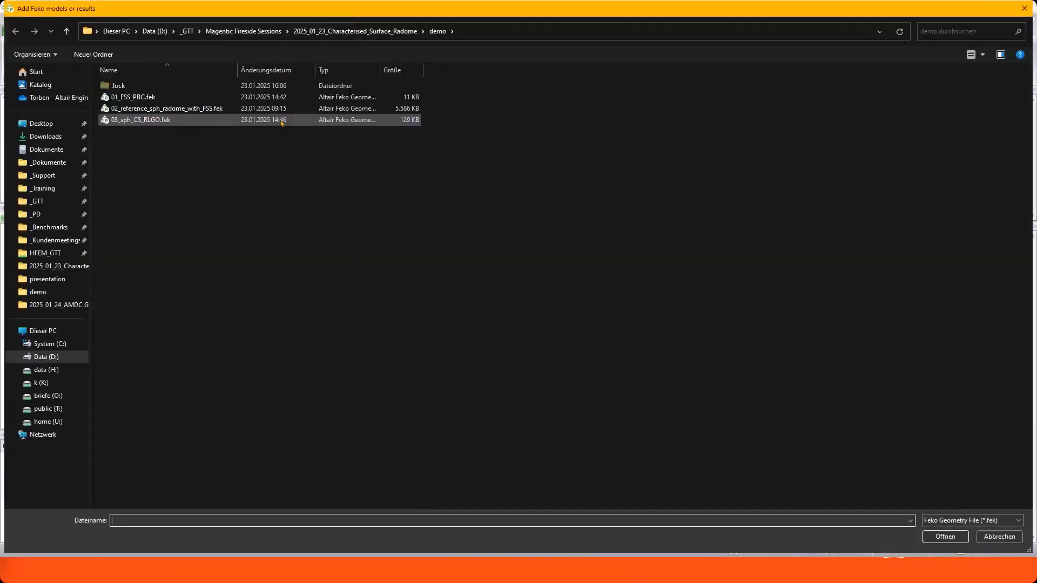
pyautogui.doubleClick(281, 108)
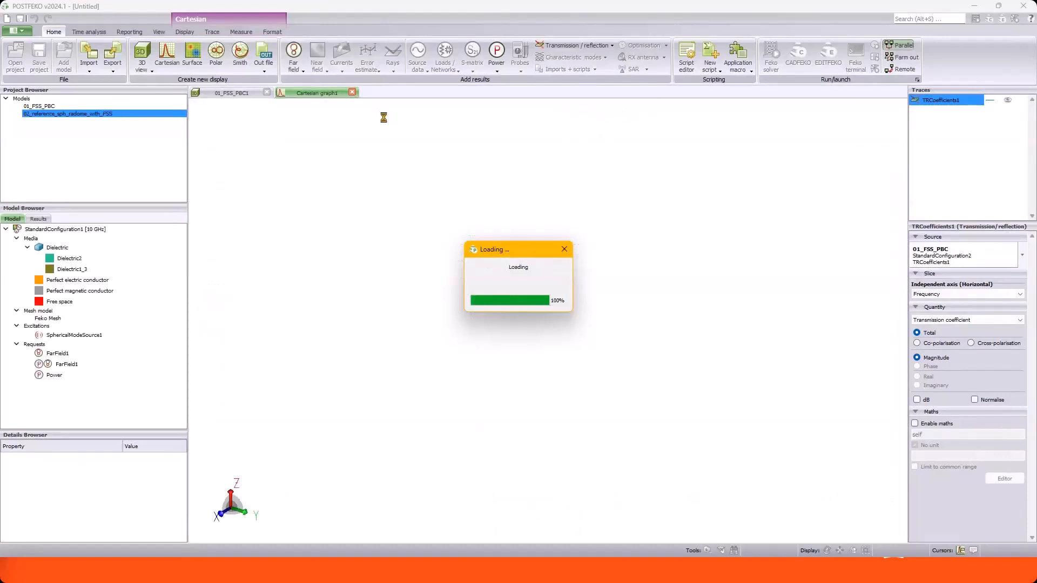
pyautogui.scroll(4, 509, 366)
pyautogui.scroll(-4, 509, 366)
pyautogui.scroll(2, 507, 365)
pyautogui.scroll(-3, 507, 365)
pyautogui.scroll(6, 507, 366)
pyautogui.scroll(-2, 506, 367)
pyautogui.scroll(6, 506, 368)
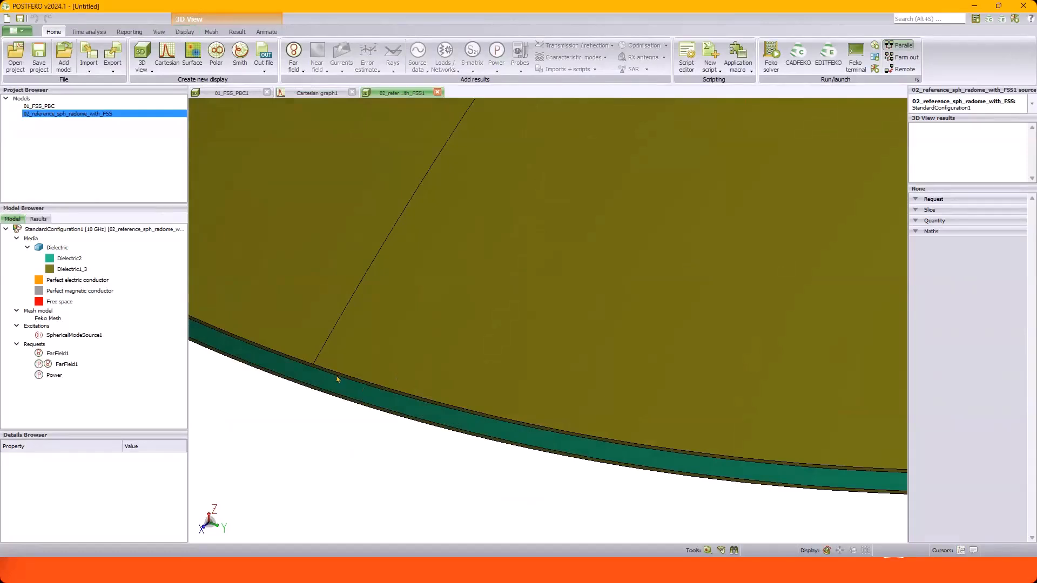
# - Hide the Dielectric1_3 medium of the reference radome with the mesh visibility filter
pyautogui.click(212, 32)
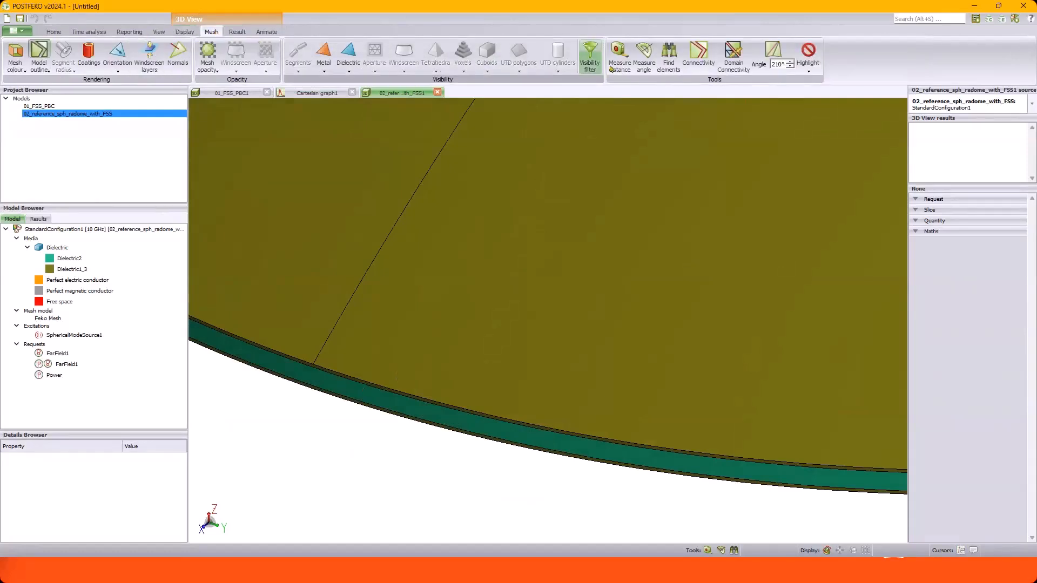
pyautogui.click(670, 65)
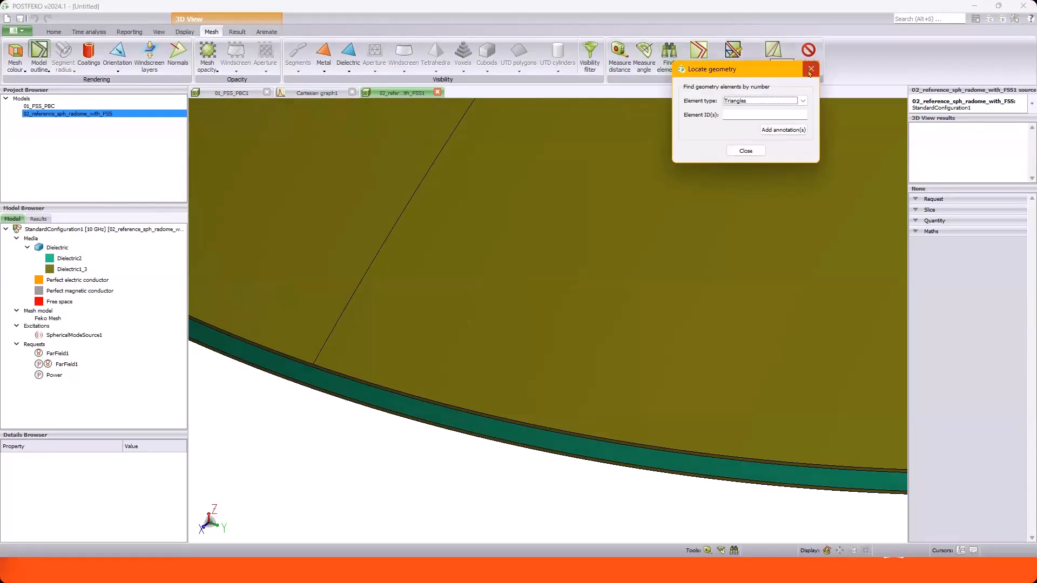
pyautogui.click(811, 69)
pyautogui.click(590, 56)
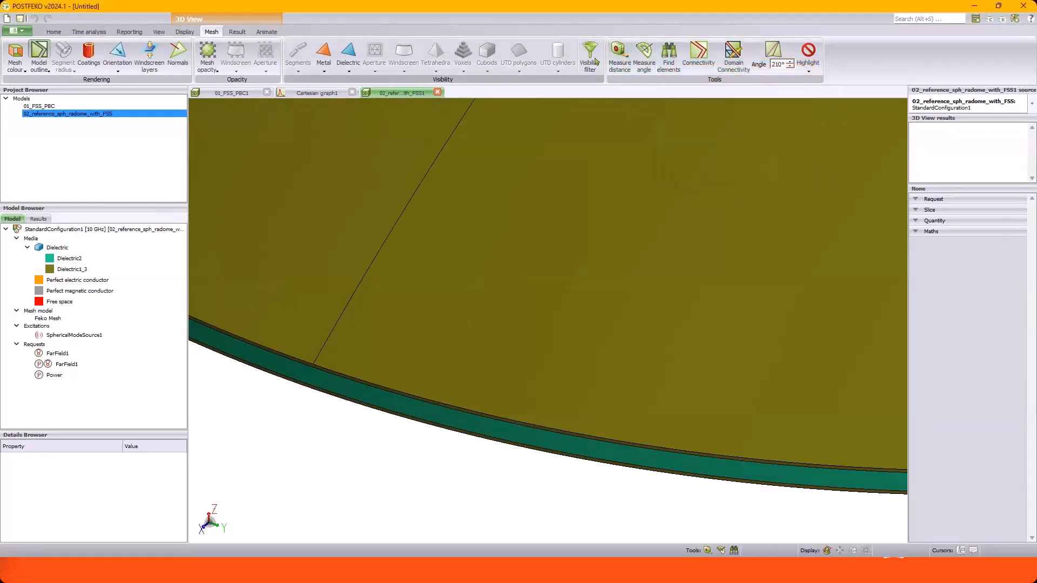
pyautogui.click(735, 104)
pyautogui.click(707, 136)
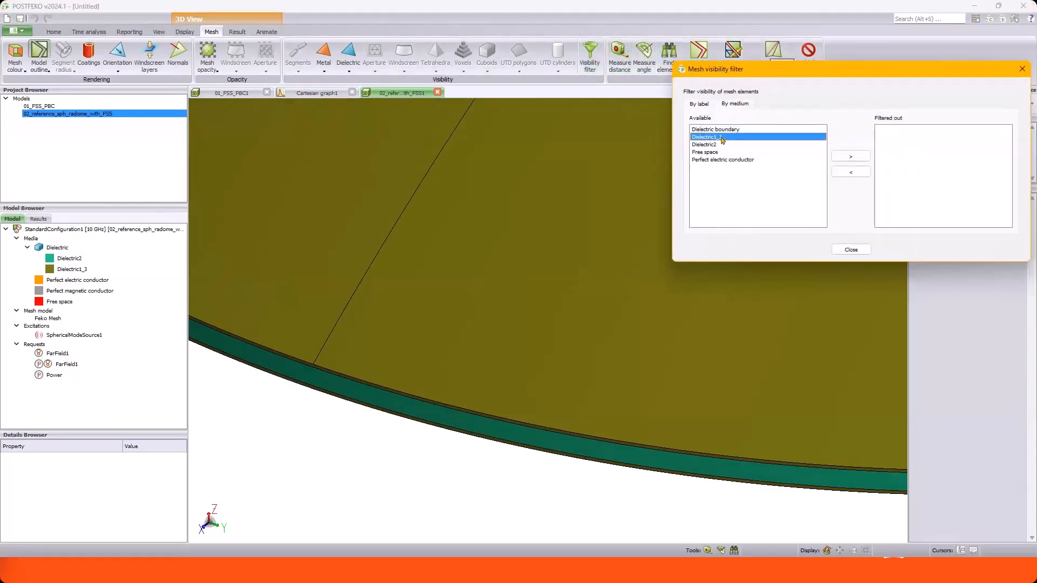
pyautogui.doubleClick(722, 138)
pyautogui.scroll(-10, 514, 341)
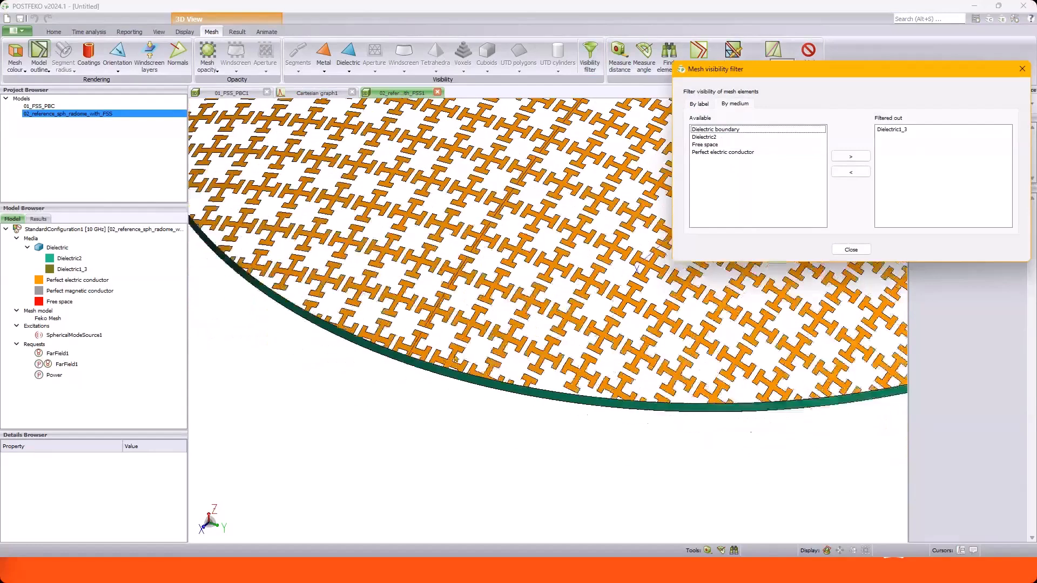
# - Examine the metallic FSS element pattern across the whole radome and close up around the source
pyautogui.scroll(5, 589, 327)
pyautogui.scroll(-12, 577, 325)
pyautogui.moveTo(567, 289); pyautogui.dragTo(541, 326)
pyautogui.scroll(5, 541, 326)
pyautogui.scroll(4, 562, 289)
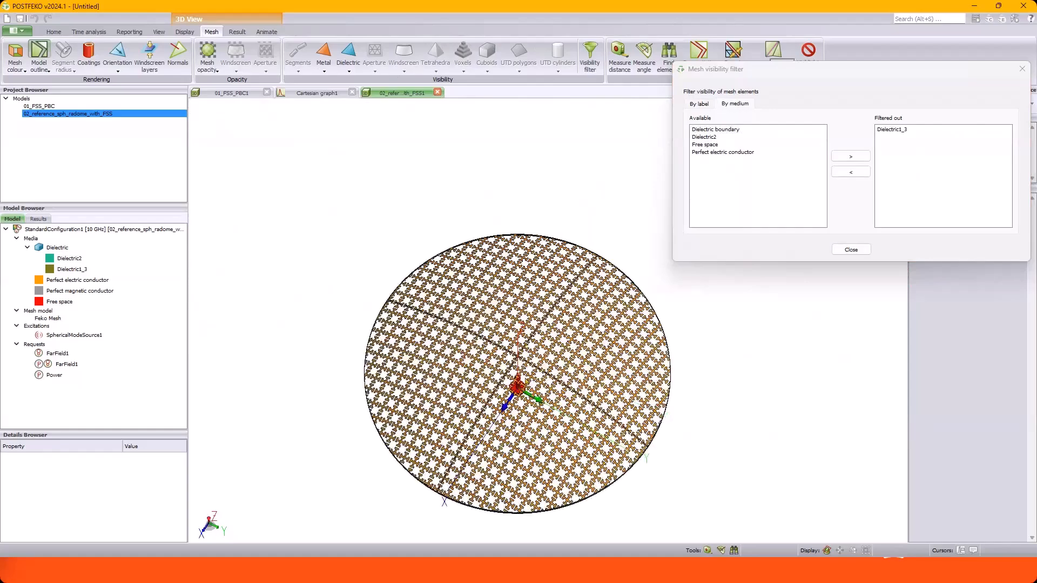
pyautogui.moveTo(563, 289); pyautogui.dragTo(563, 313)
pyautogui.scroll(8, 518, 355)
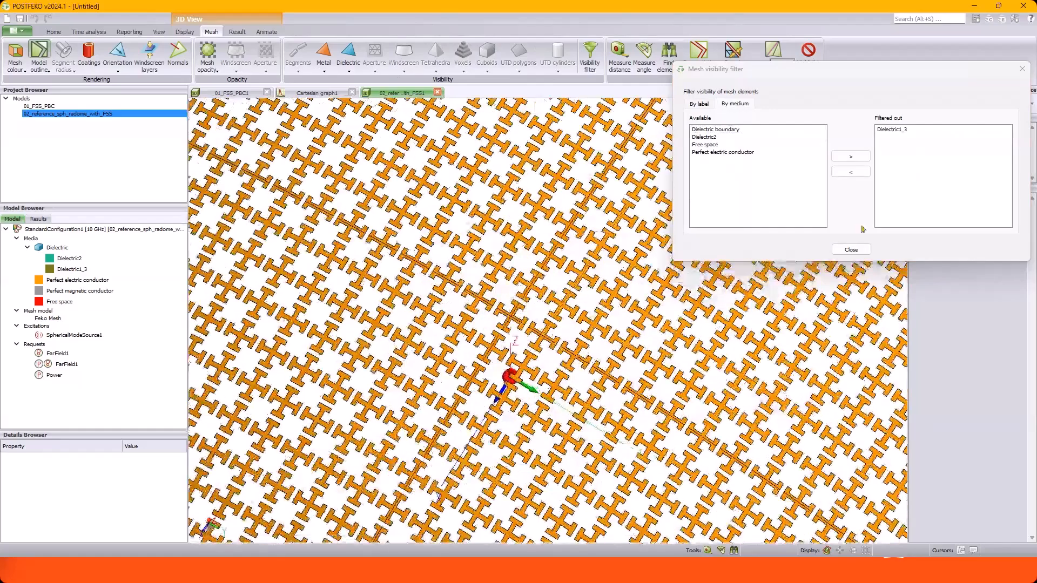
# - Close the mesh visibility filter and add the model 03_sph_CS_RLGO.fek to the project
pyautogui.click(852, 249)
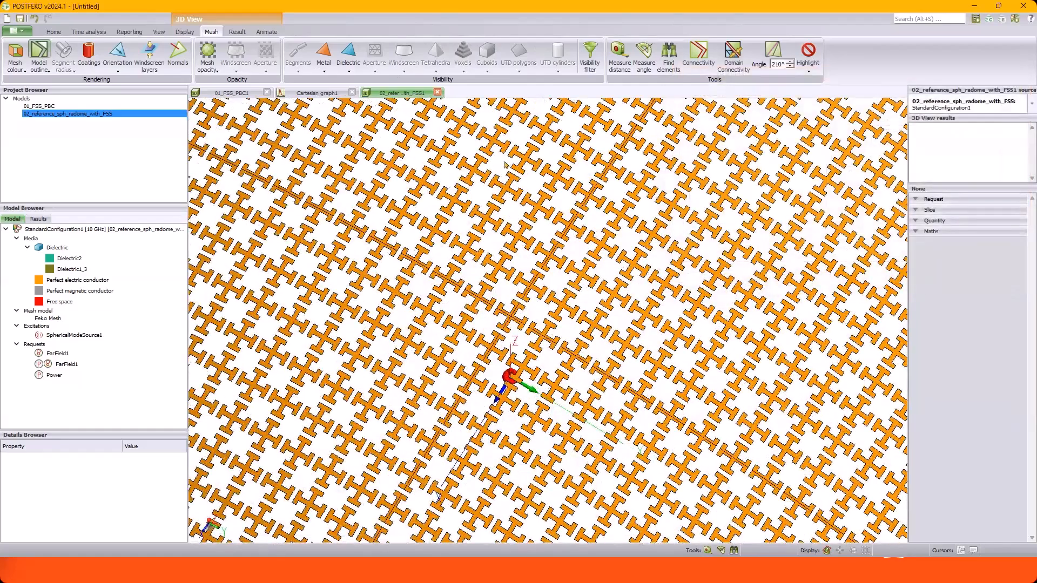
pyautogui.scroll(-4, 505, 165)
pyautogui.rightClick(80, 146)
pyautogui.click(111, 152)
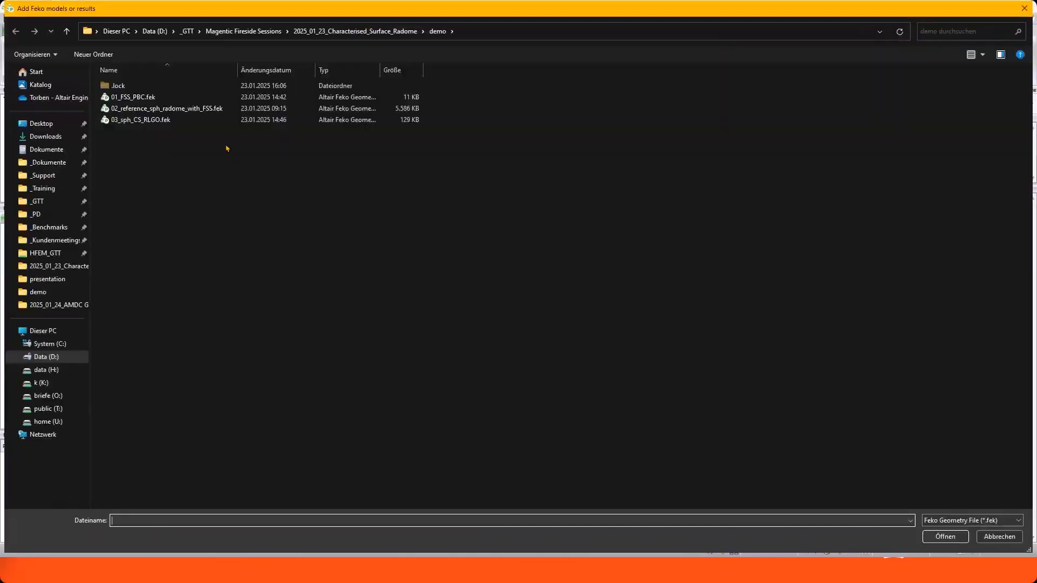
pyautogui.doubleClick(166, 120)
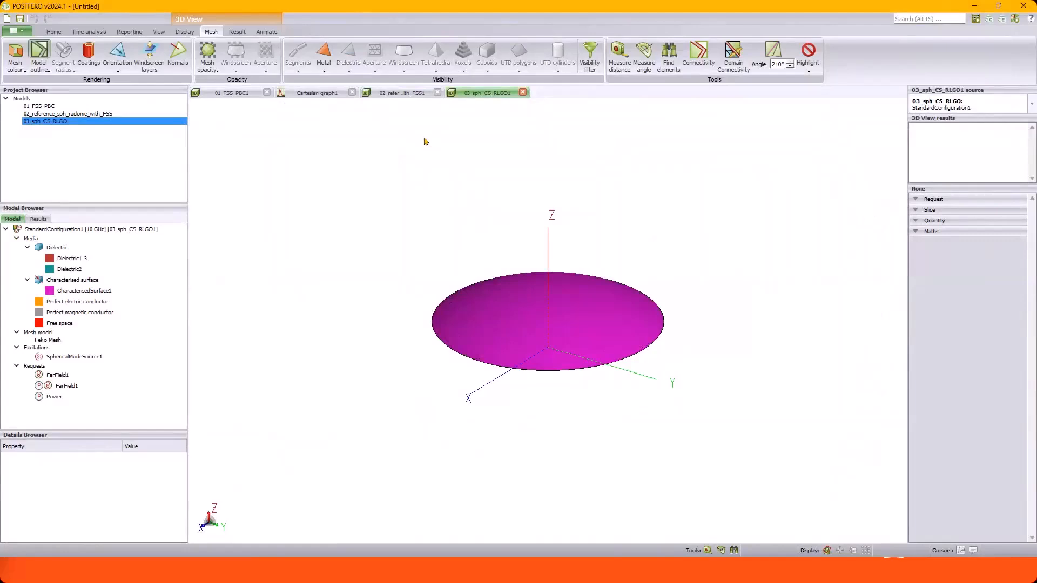
# - Create a new Cartesian graph and plot FarField1 of 02_reference_sph_radome_with_FSS on it
pyautogui.click(54, 31)
pyautogui.click(167, 54)
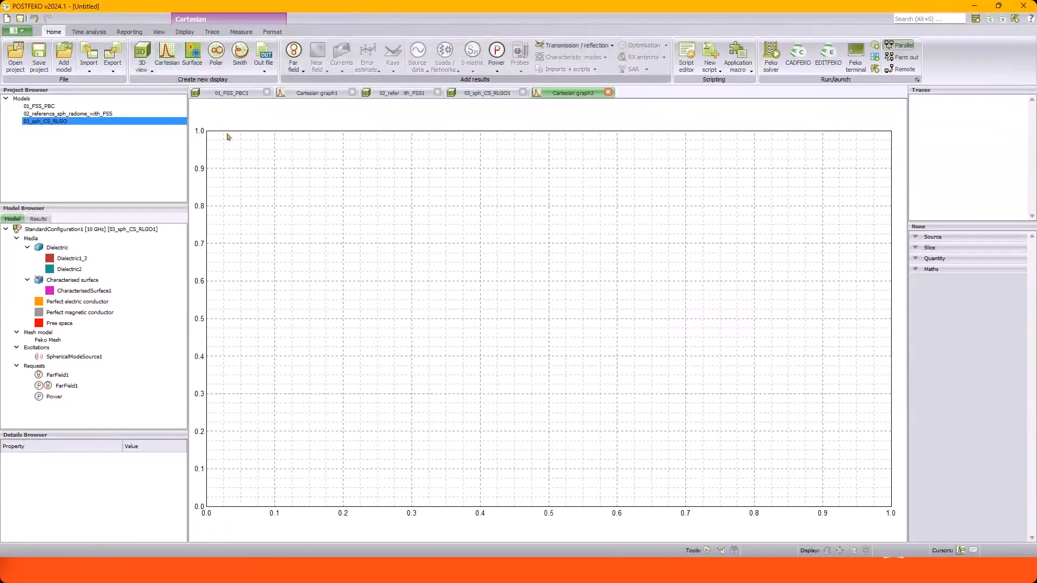
pyautogui.click(70, 113)
pyautogui.click(58, 353)
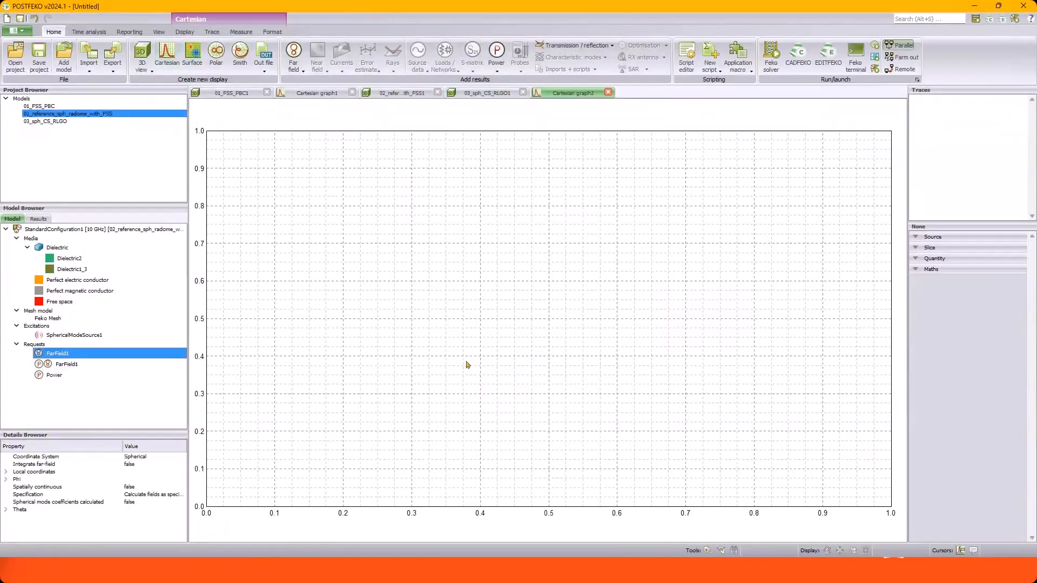
pyautogui.moveTo(468, 365); pyautogui.dragTo(475, 365)
# - Set the reference radome's far-field trace to Theta (wrapped) as independent axis and show the electric field in dB
pyautogui.scroll(-1, 957, 297)
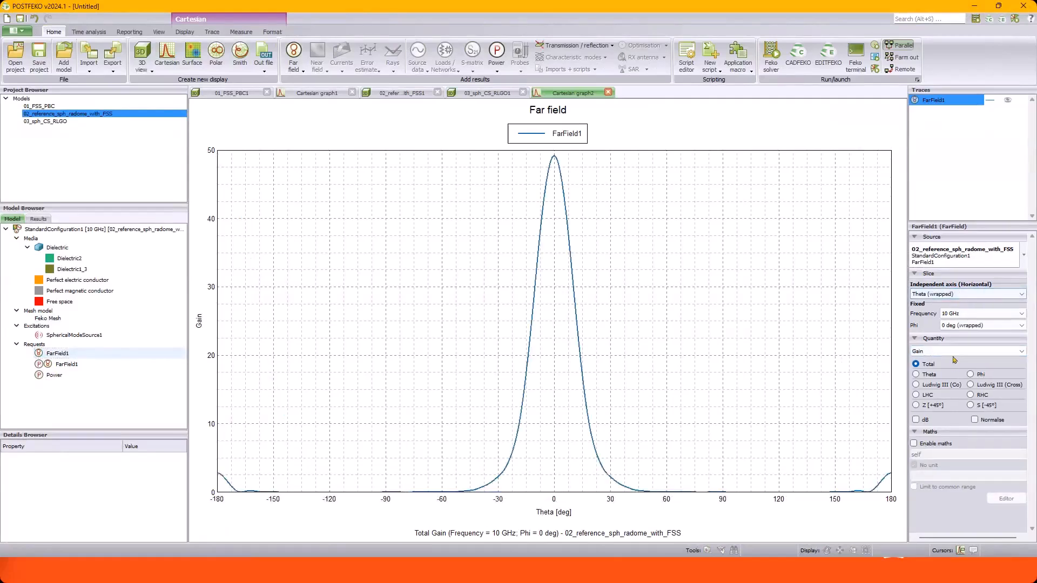
pyautogui.click(954, 351)
pyautogui.click(954, 360)
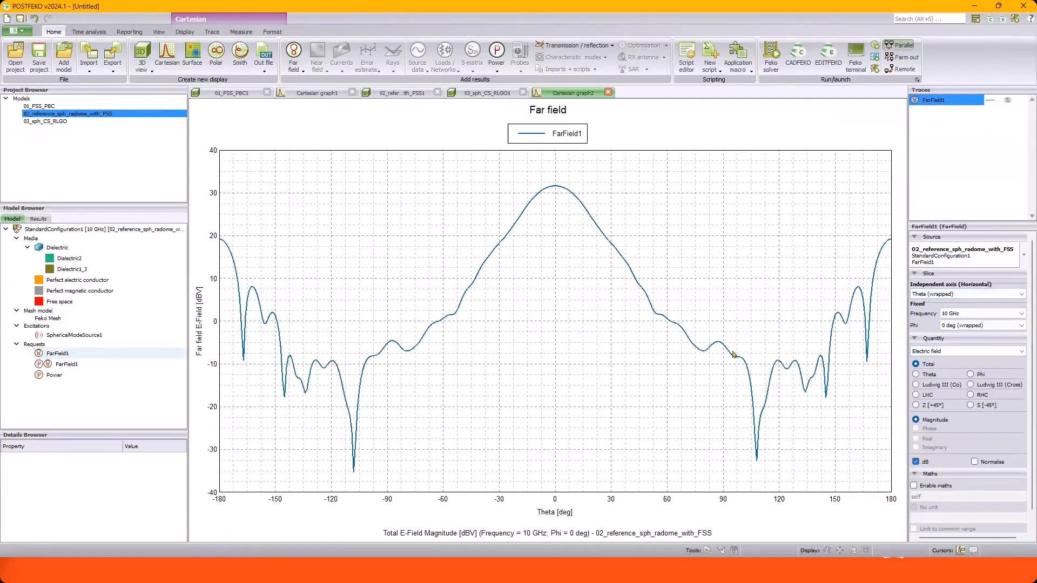
# - Add FarField1 of the 03_sph_CS_RLGO model to the same Cartesian graph as a second trace
pyautogui.click(65, 121)
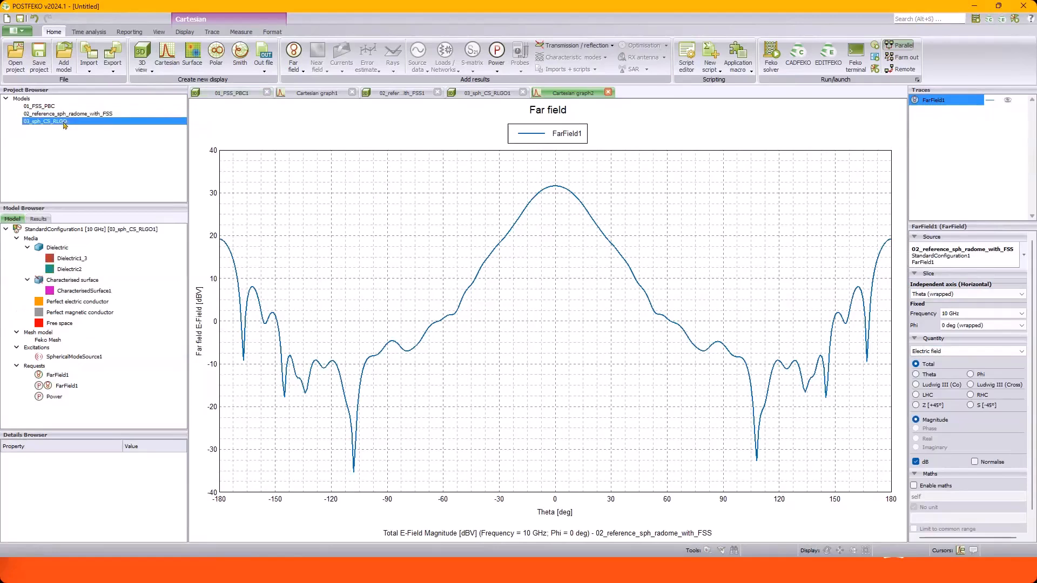
pyautogui.click(58, 375)
pyautogui.moveTo(464, 413); pyautogui.dragTo(465, 414)
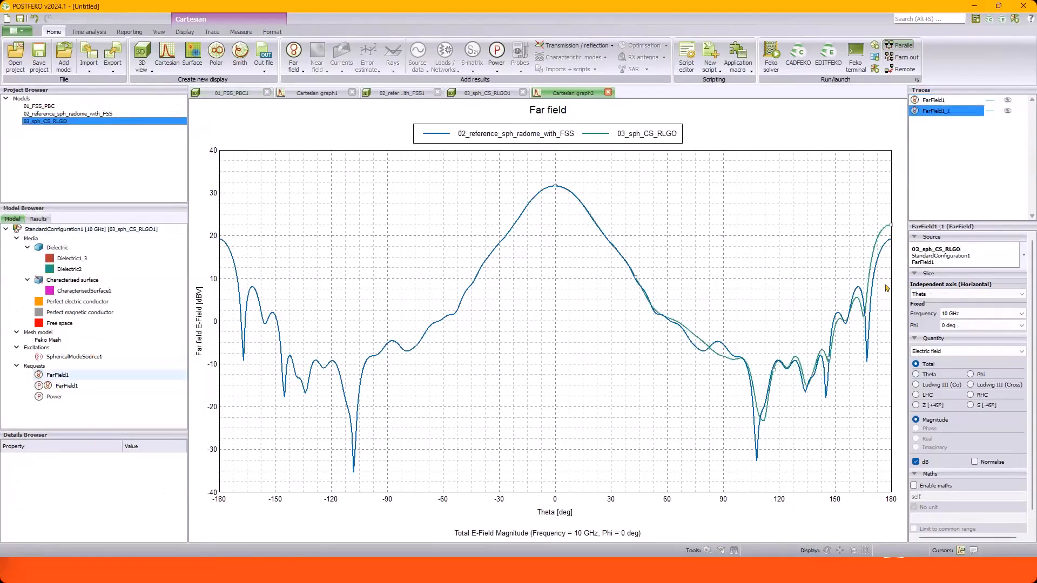